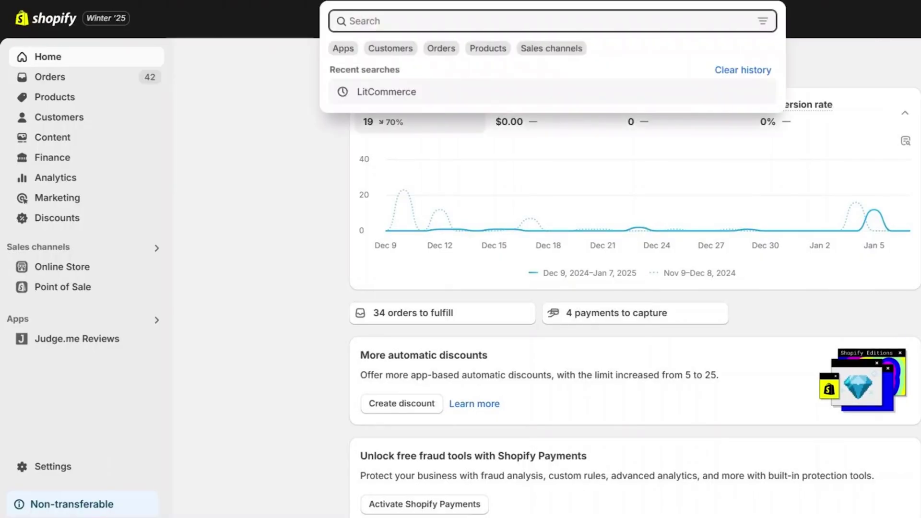
Install LitCommerce from the Shopify App Store and start connecting an Amazon channel
type("litcommerce")
left_click(457, 126)
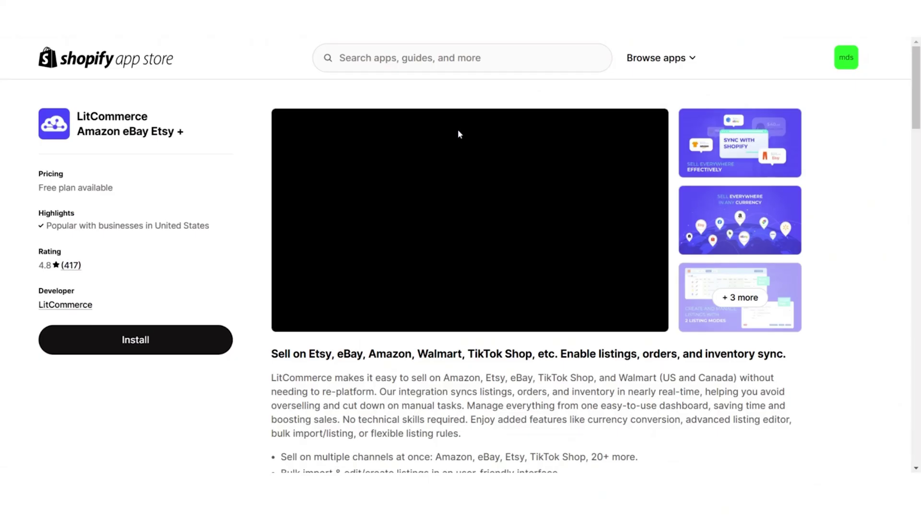
left_click(211, 341)
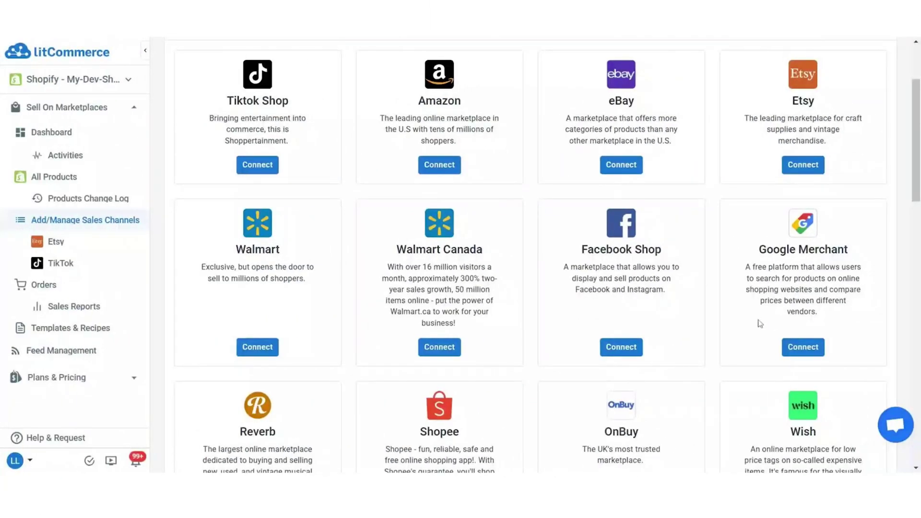
left_click(436, 164)
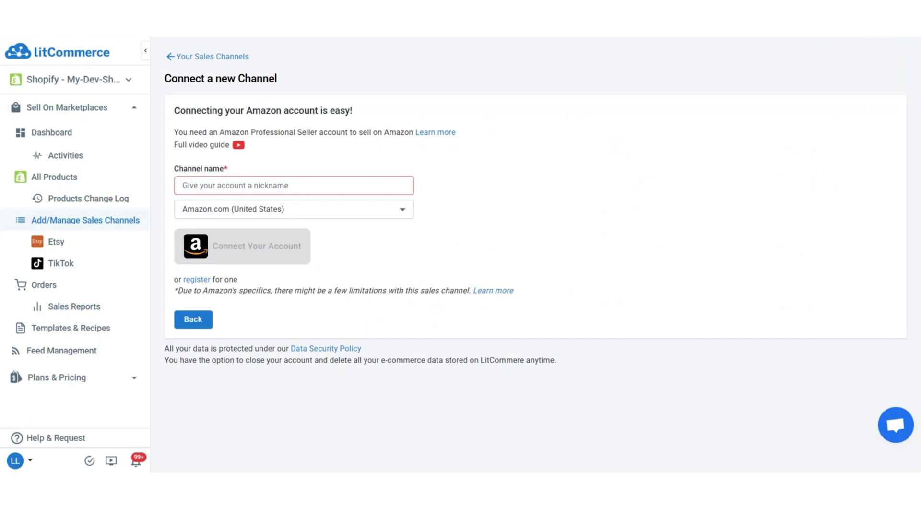
Name the channel 'Amazon' and authorize LitCommerce on the United States Seller Central account
type("Amazon")
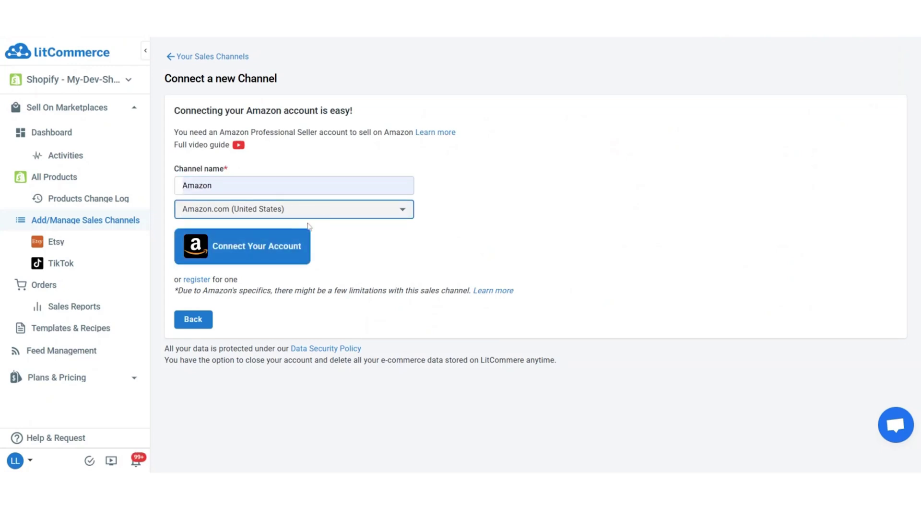
left_click(270, 245)
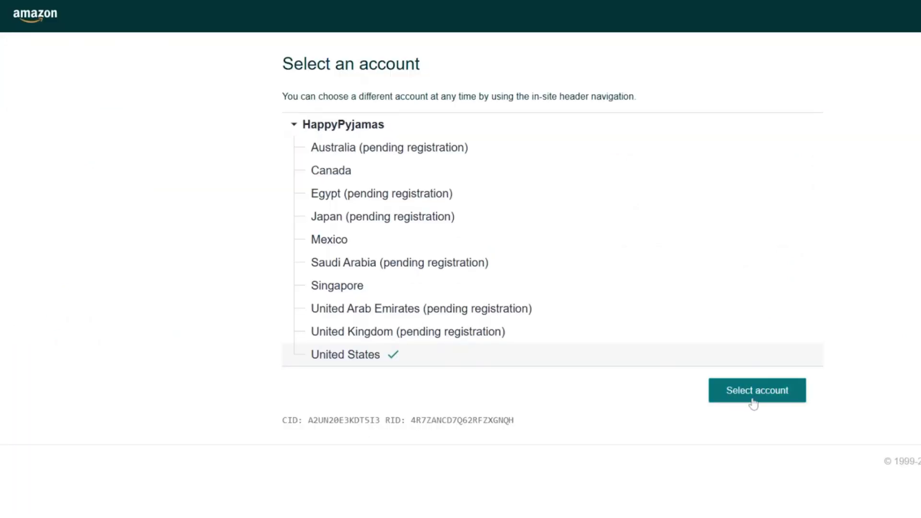
left_click(753, 405)
scroll(562, 224, "down", 3)
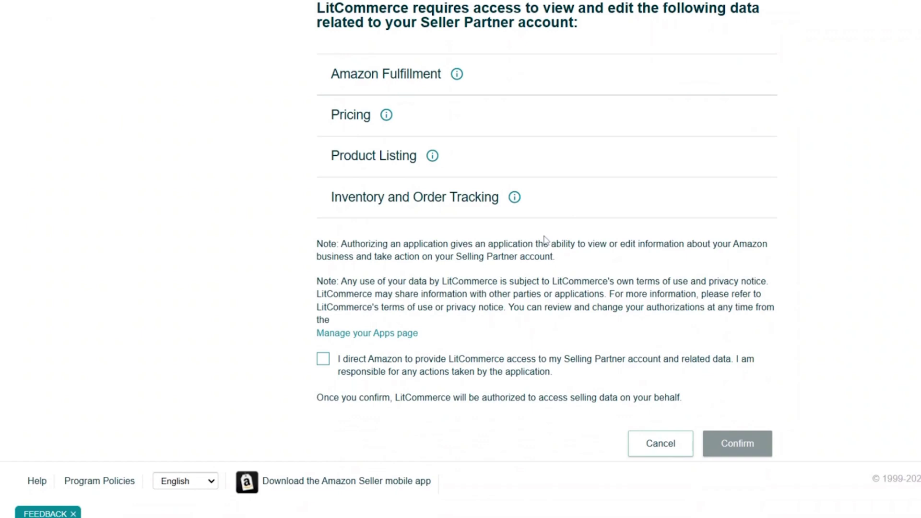
left_click(324, 360)
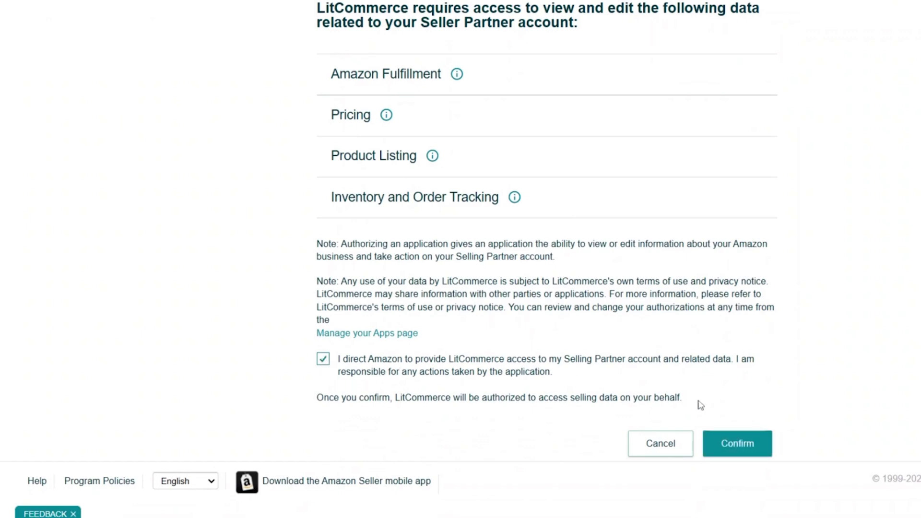
left_click(744, 447)
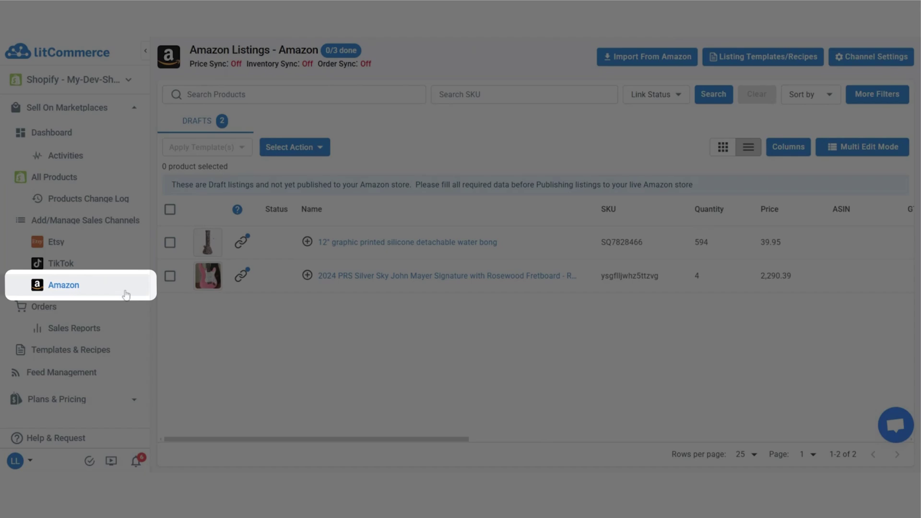
Import all Amazon listings with auto-link on, FBA excluded and inactive listings included
left_click(620, 67)
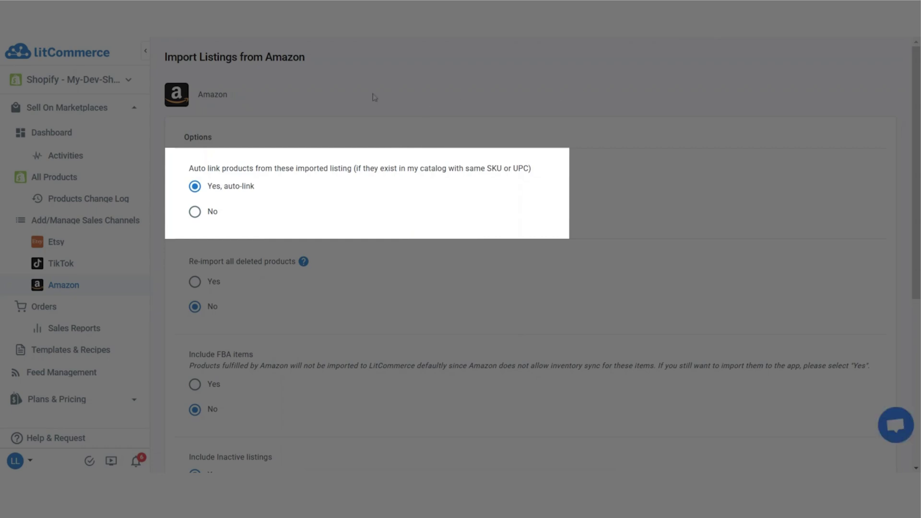
scroll(375, 97, "down", 3)
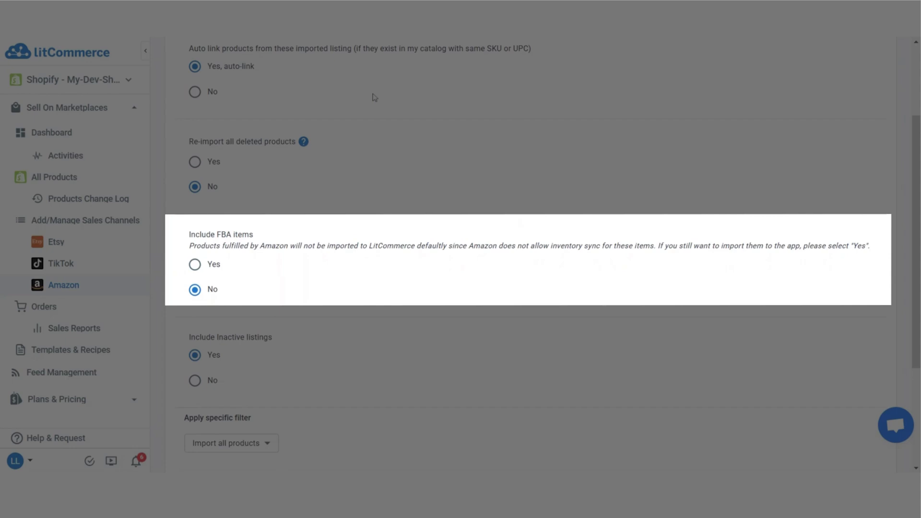
scroll(375, 98, "down", 1)
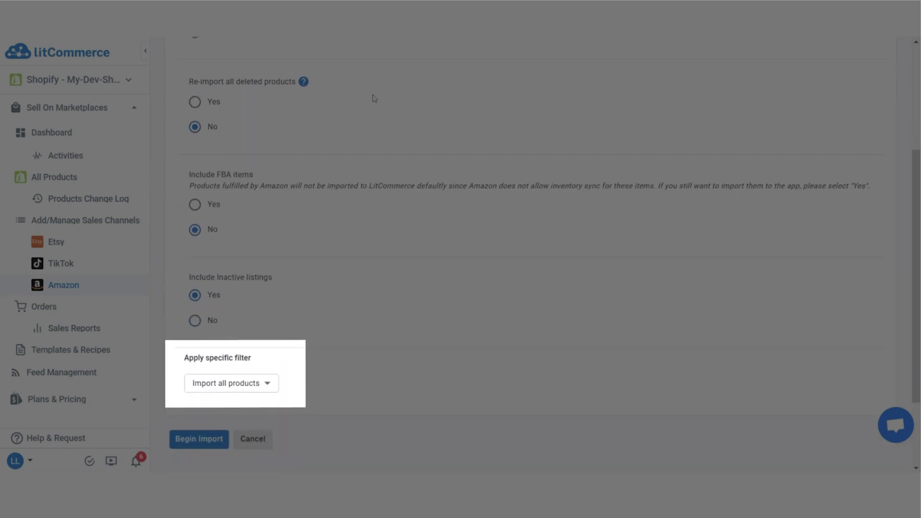
scroll(374, 100, "down", 1)
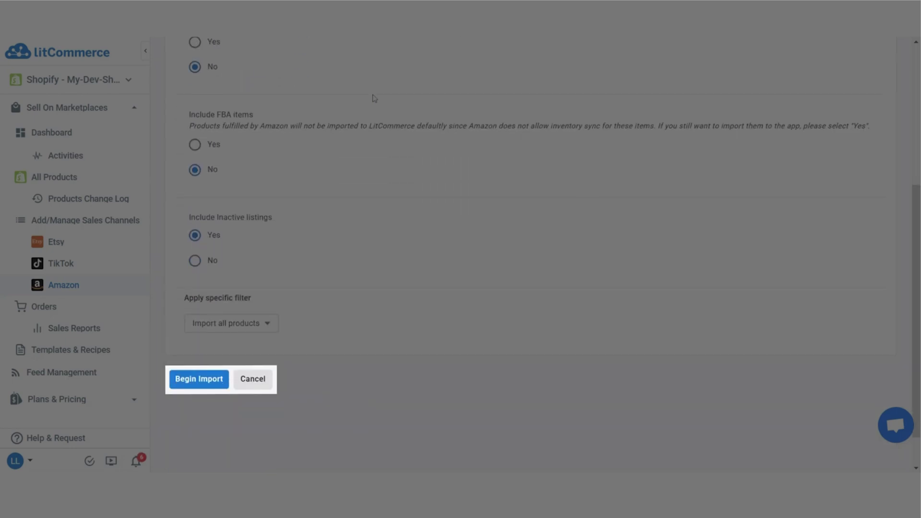
left_click(210, 387)
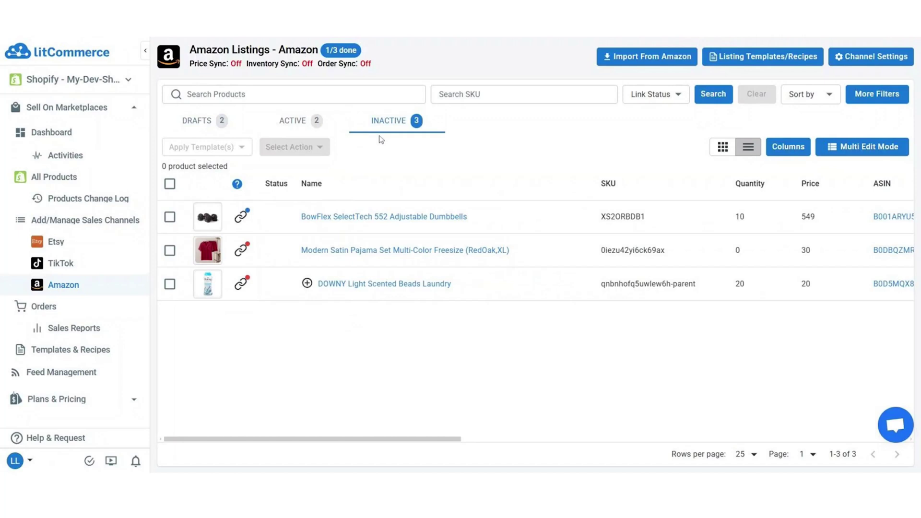
Create the BowFlex dumbbells and Modern Satin Pajama Set listings on Shopify in bulk
left_click(170, 217)
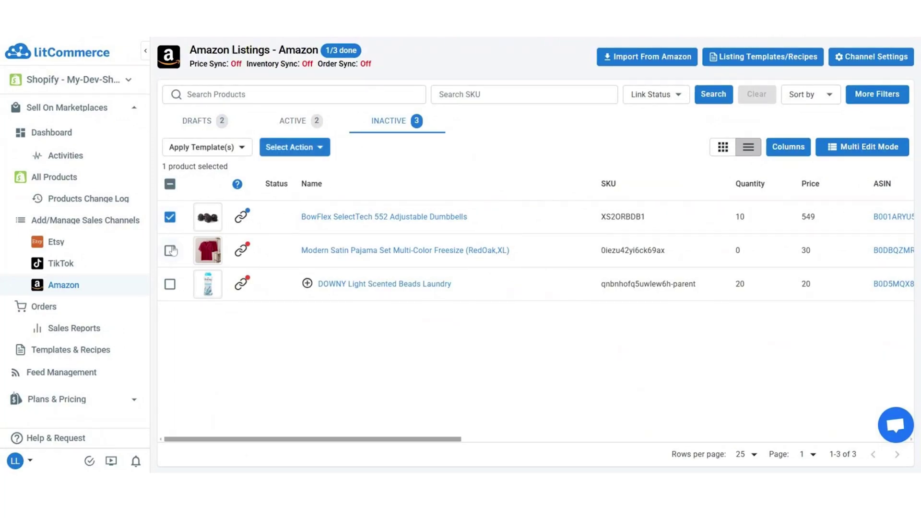
left_click(171, 251)
left_click(294, 148)
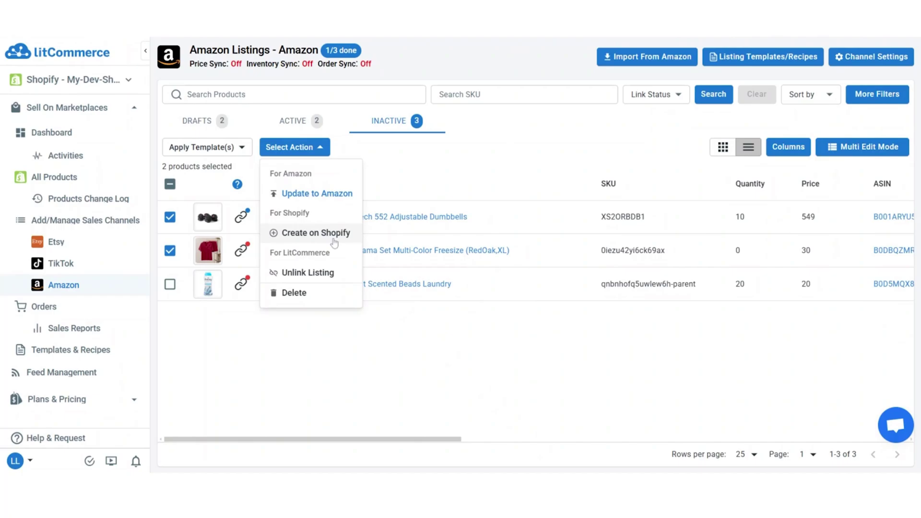
left_click(335, 243)
left_click(616, 298)
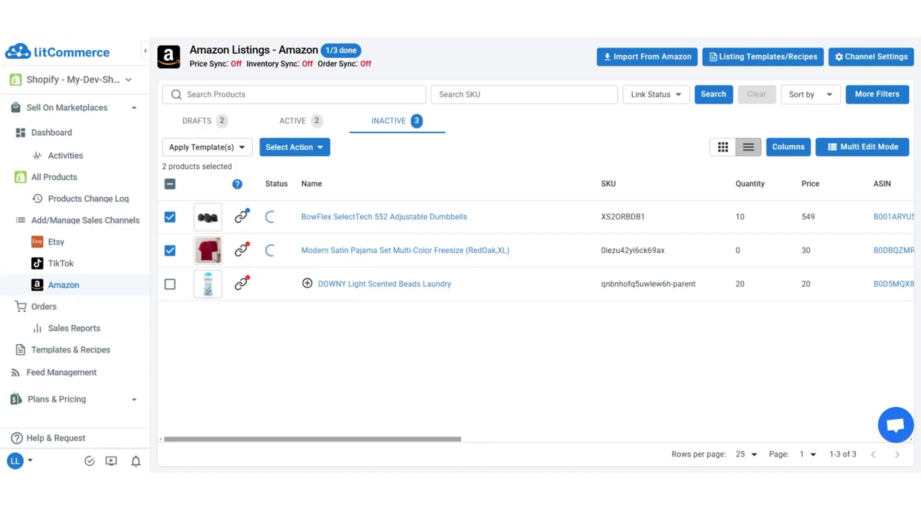
left_click(88, 181)
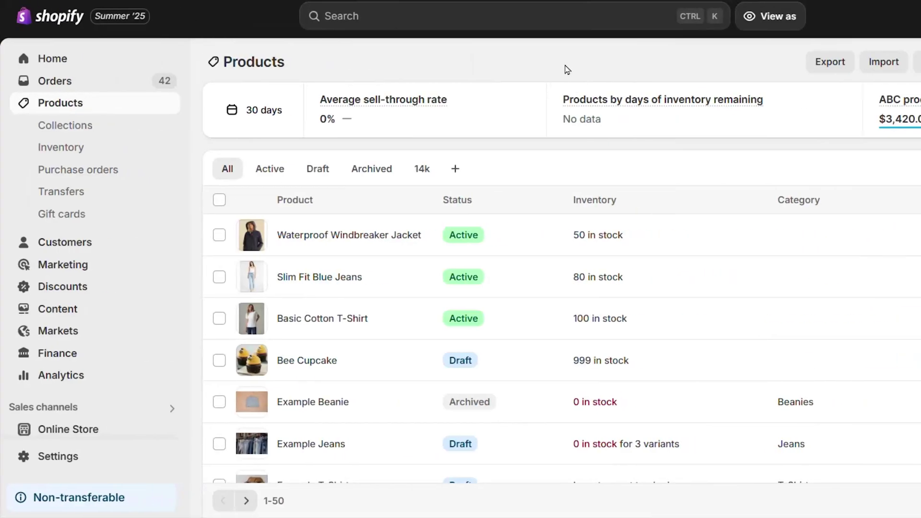
Scroll All Products to find the pajama set and BowFlex dumbbells
scroll(566, 68, "down", 3)
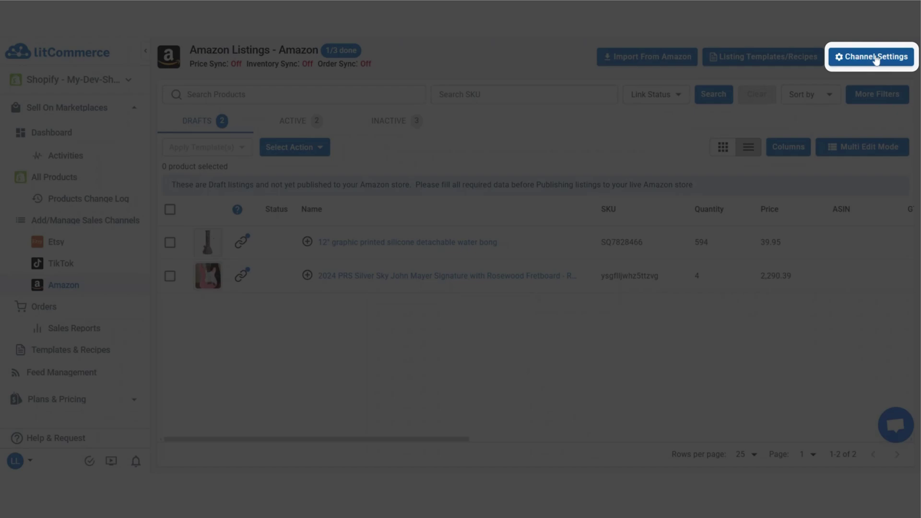
Turn on Price Sync in the Amazon channel settings and confirm it
left_click(878, 63)
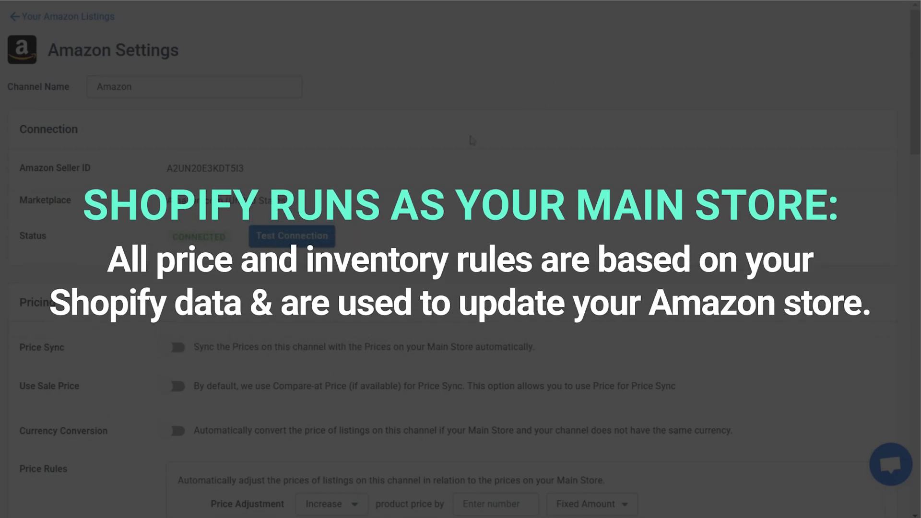
scroll(447, 139, "down", 3)
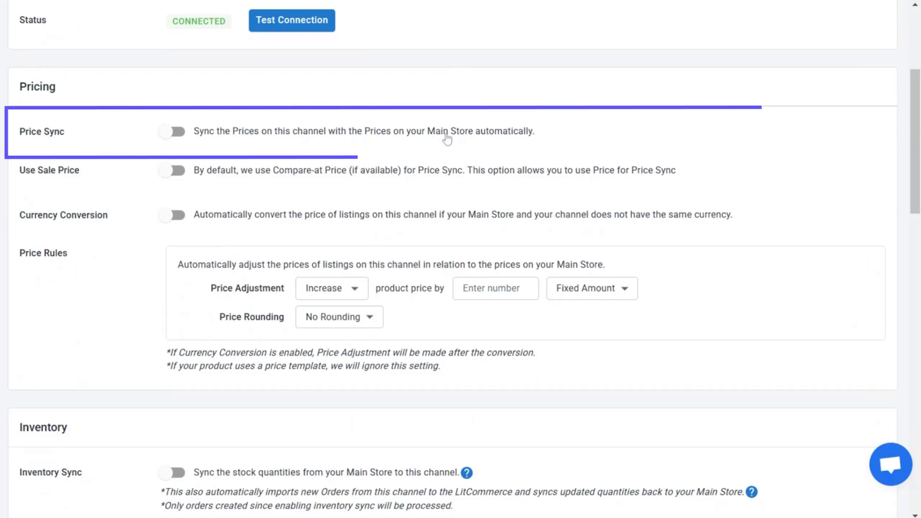
left_click(177, 132)
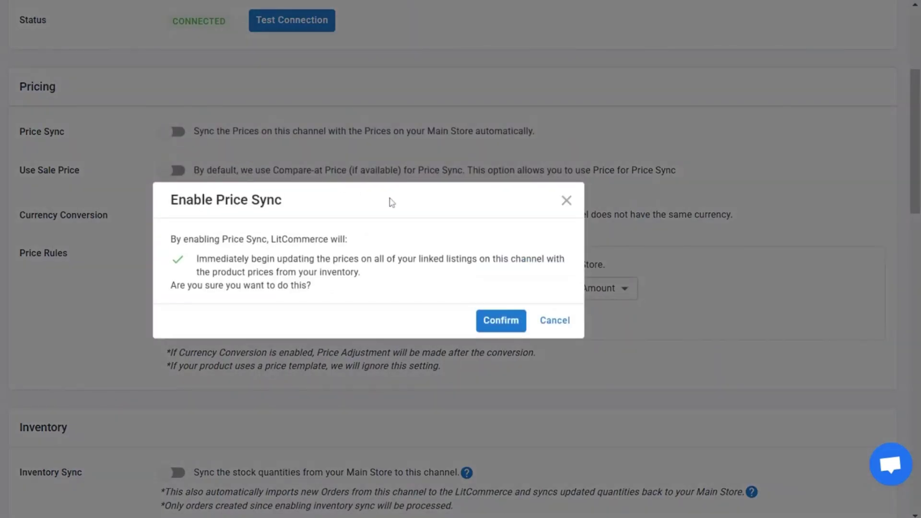
left_click(501, 321)
Set the price adjustment to decrease Amazon prices by a fixed amount of 10
left_click(336, 289)
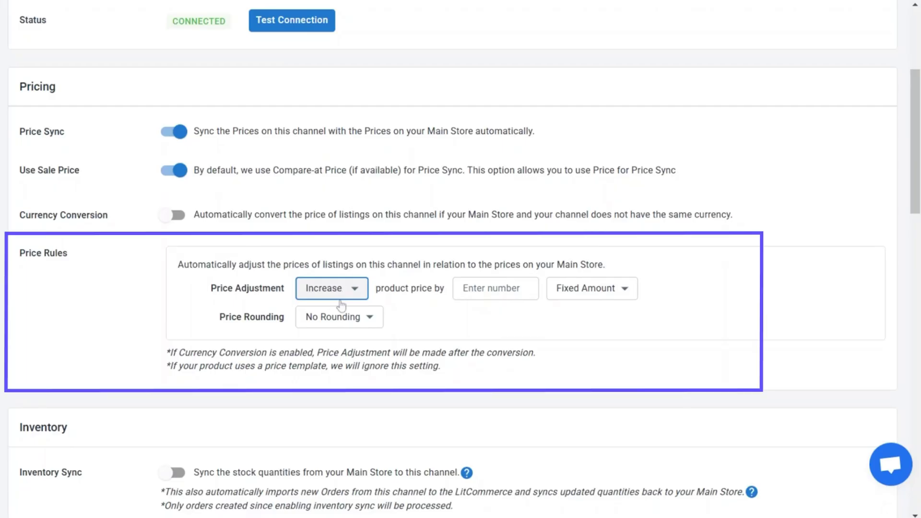
left_click(336, 323)
left_click(468, 289)
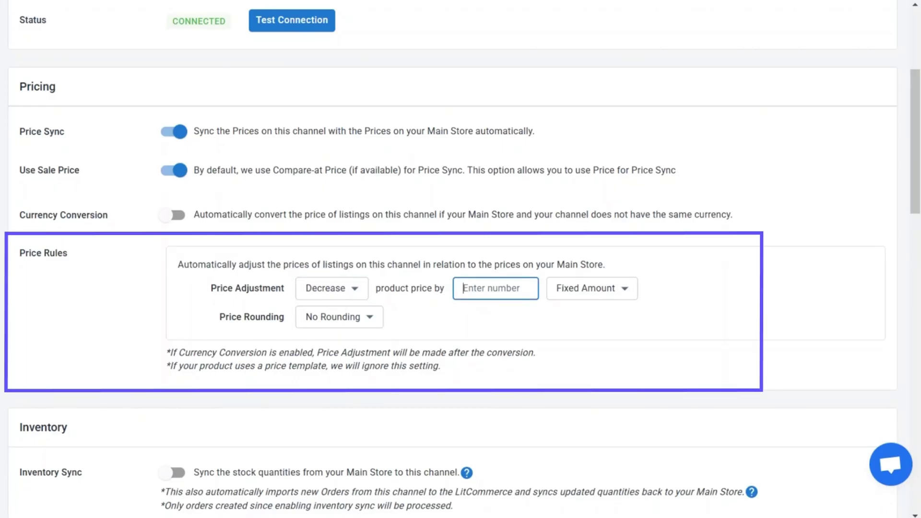
type("20")
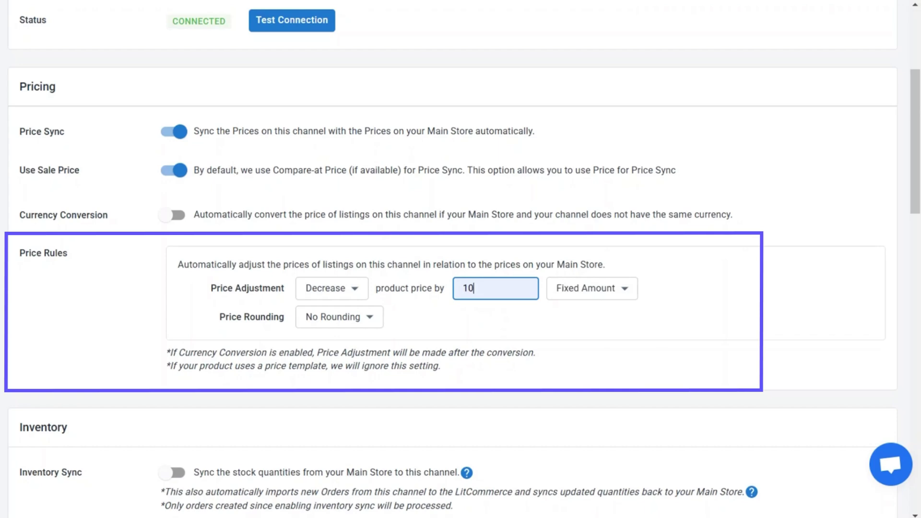
Turn on Inventory Sync and confirm it
scroll(433, 301, "down", 4)
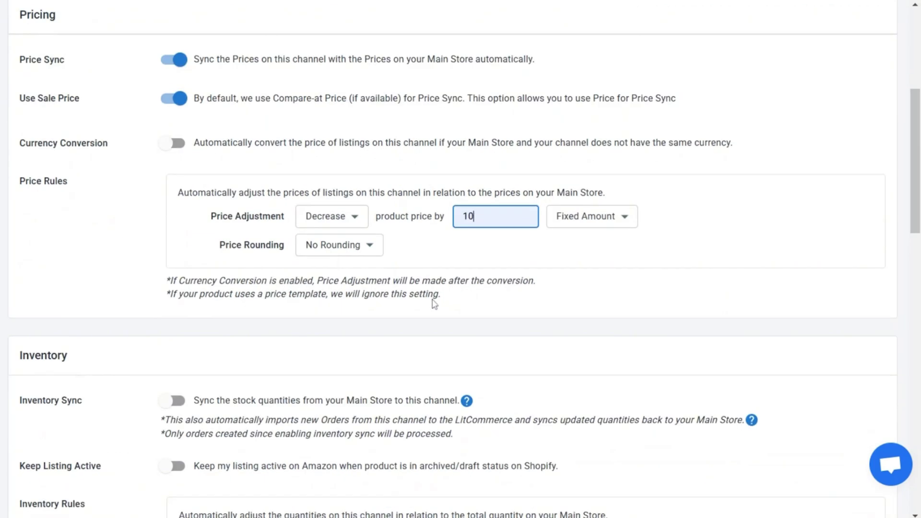
scroll(433, 301, "down", 2)
left_click(173, 185)
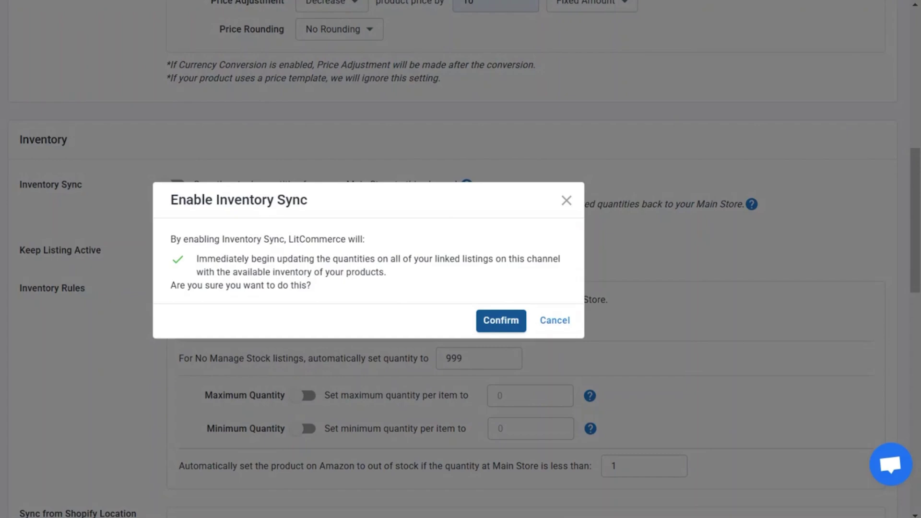
left_click(497, 325)
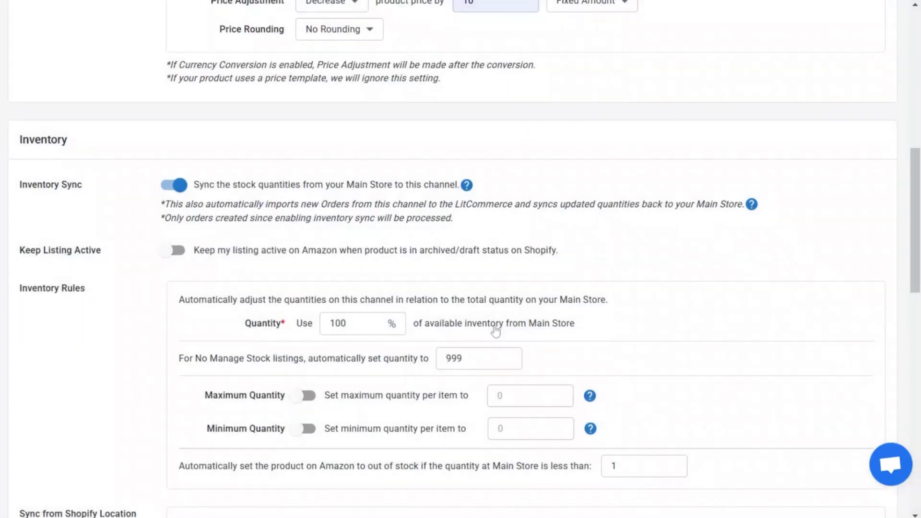
Enable Keep Listing Active for unpublished Shopify products and confirm it
scroll(475, 309, "down", 2)
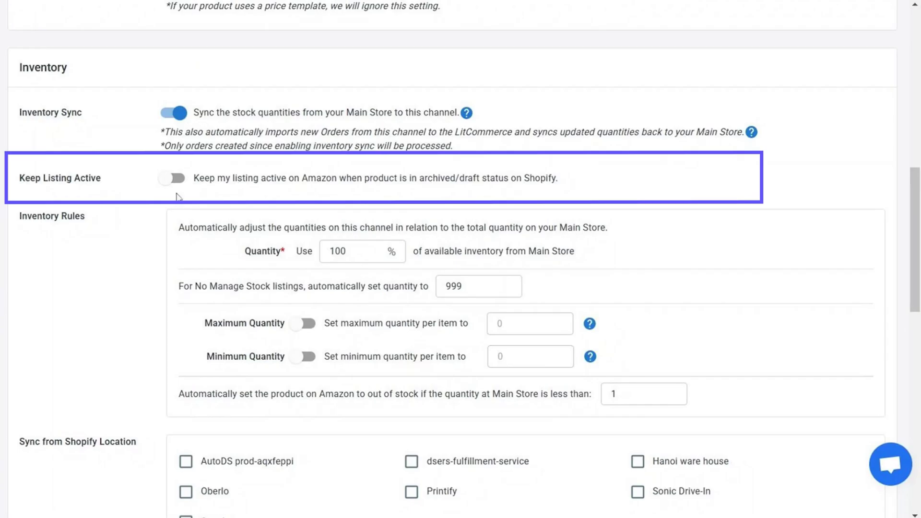
left_click(174, 180)
left_click(124, 281)
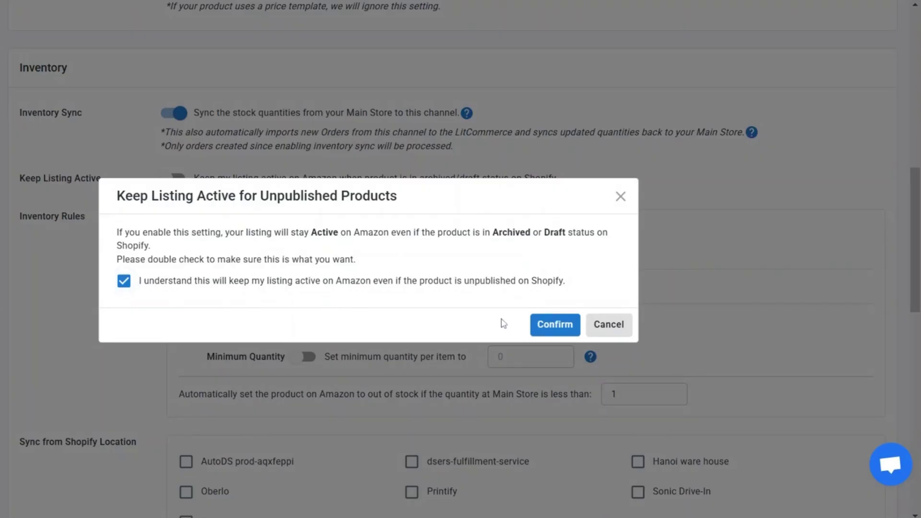
left_click(540, 326)
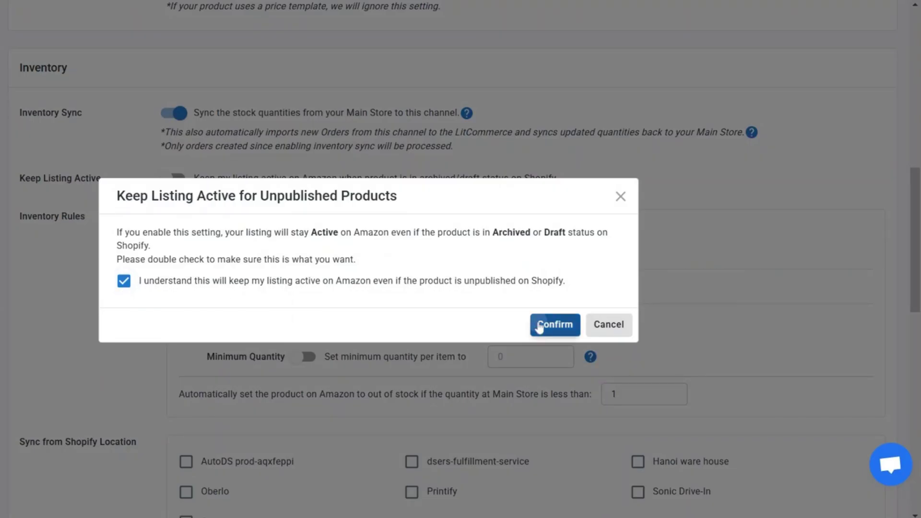
Set quantity to 90% of stock with a 200-item maximum and save the settings
key("BackSpace")
key("BackSpace")
key("BackSpace")
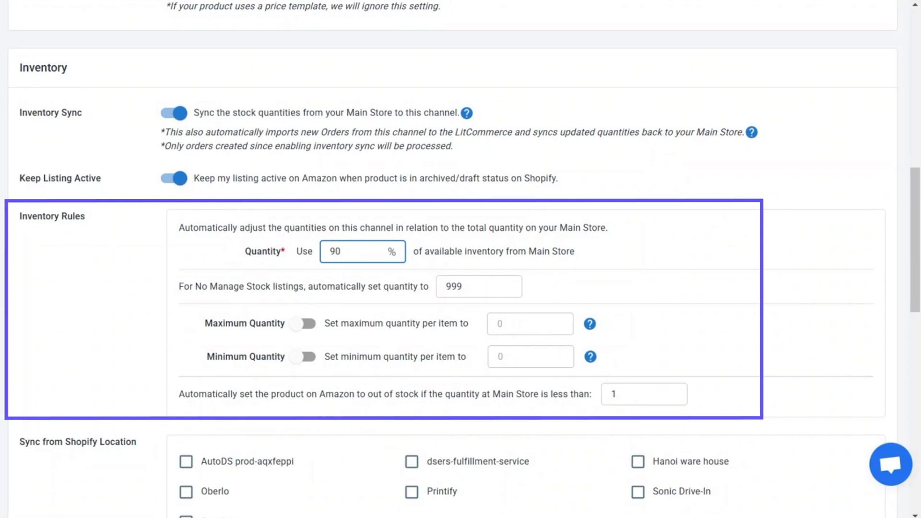
left_click(310, 326)
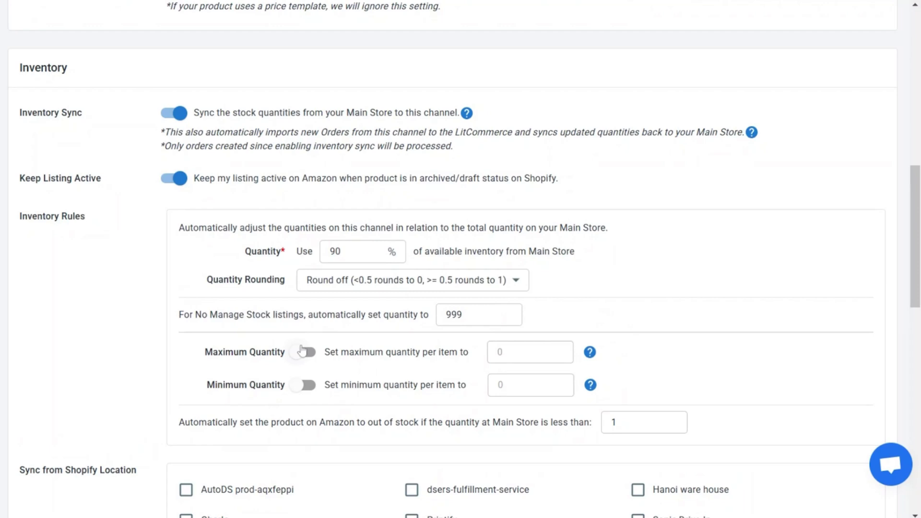
left_click(303, 352)
left_click(500, 352)
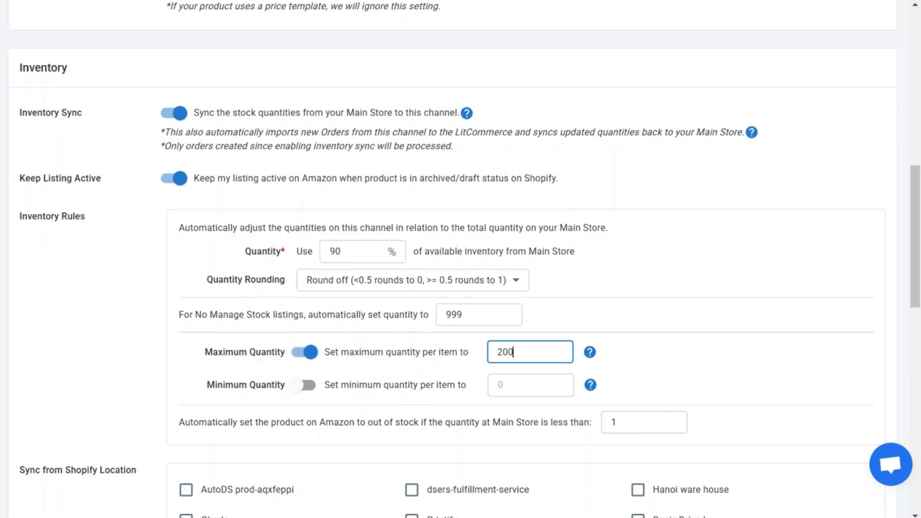
scroll(523, 380, "down", 12)
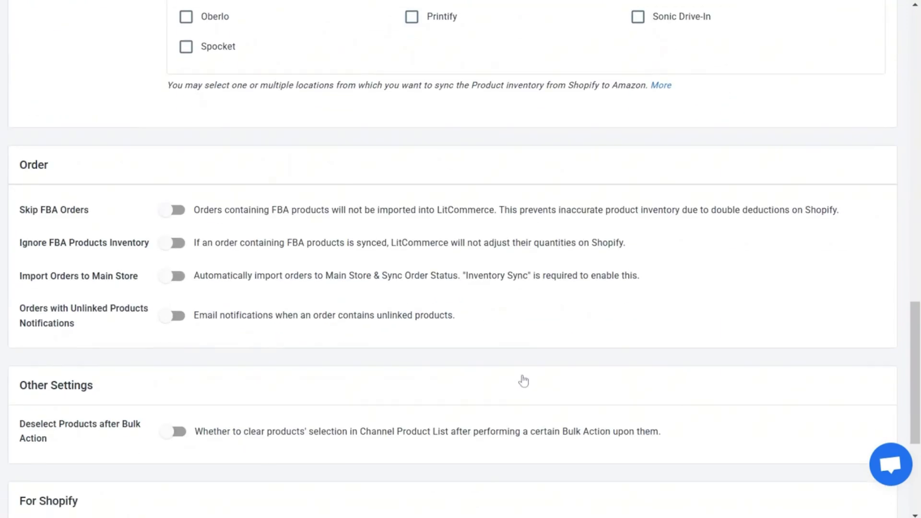
scroll(524, 379, "down", 2)
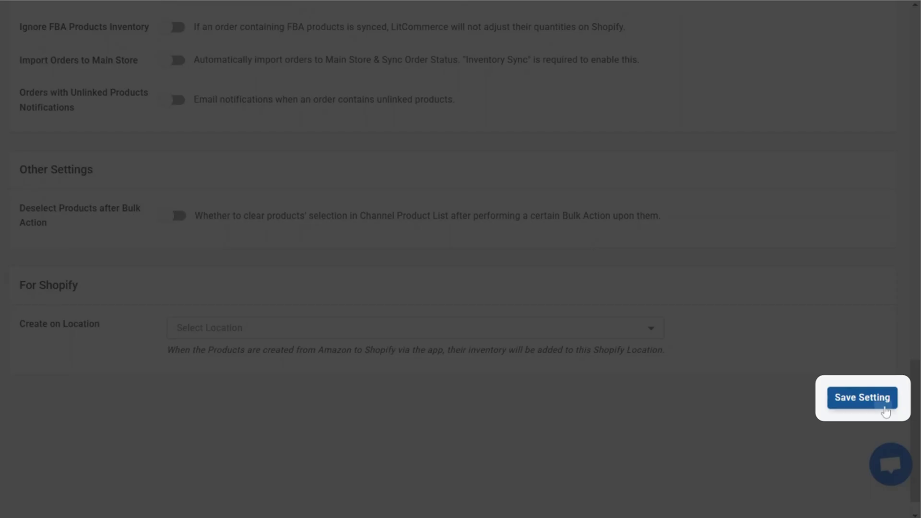
left_click(886, 410)
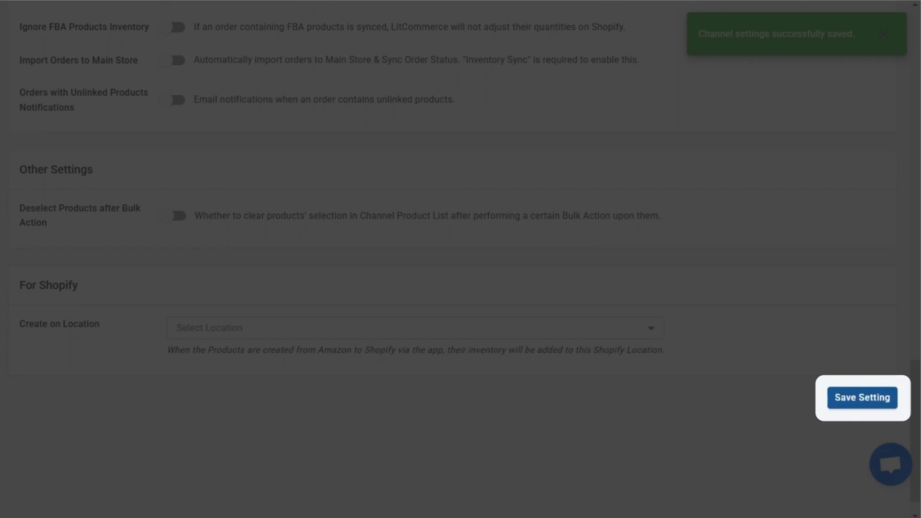